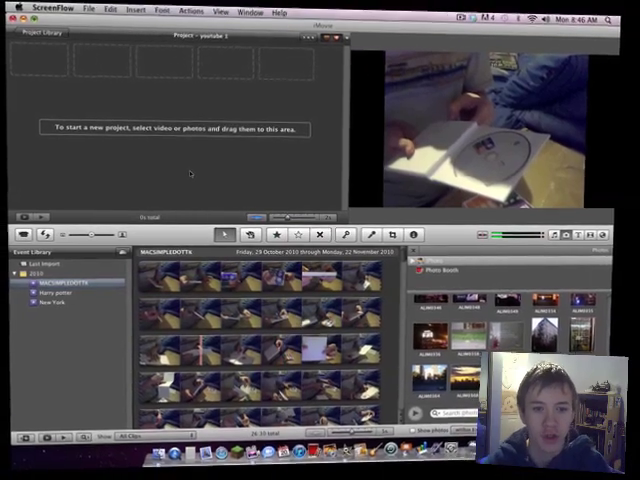
Step: Bring the iMovie window with the empty 'youtube 1' project to the front
{"action": "left_click", "coordinate": [167, 35]}
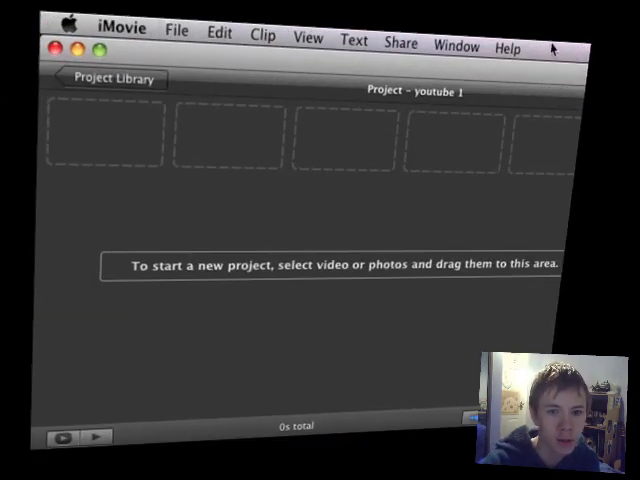
{"action": "left_click", "coordinate": [100, 31]}
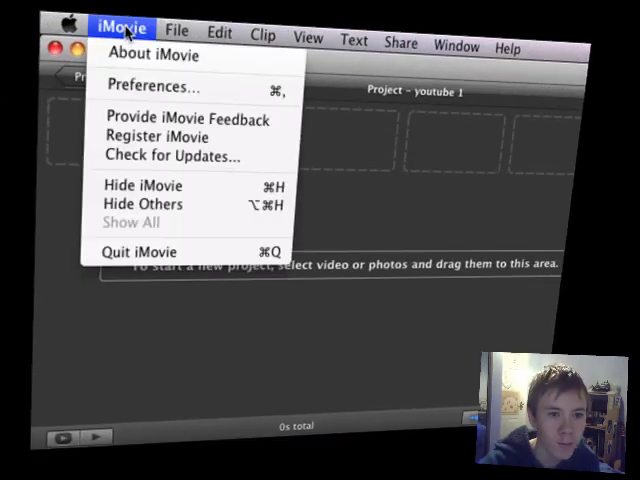
{"action": "left_click", "coordinate": [170, 87]}
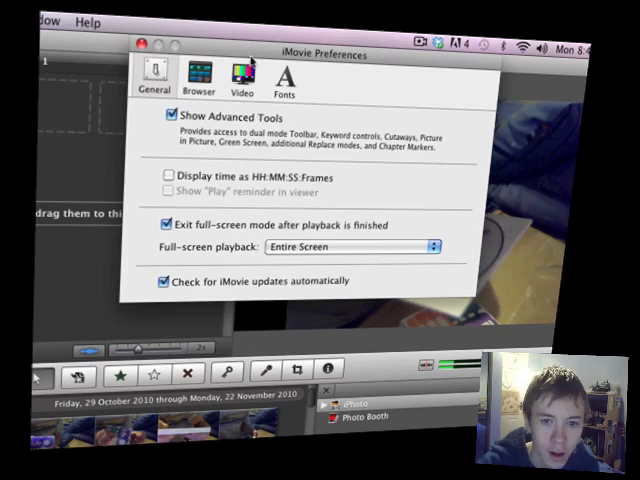
{"action": "left_click", "coordinate": [190, 148]}
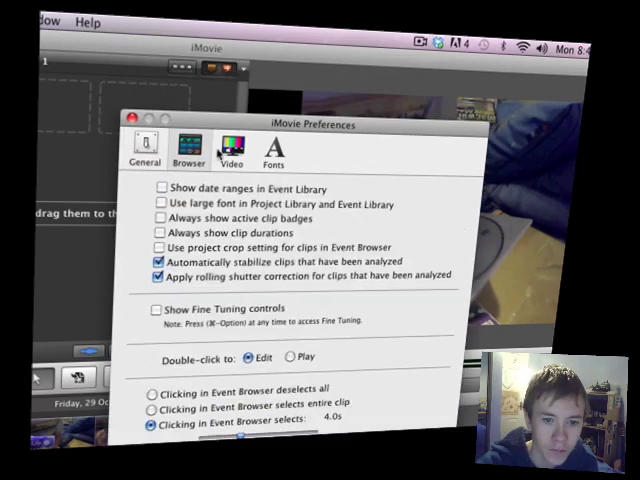
{"action": "left_click", "coordinate": [234, 150]}
{"action": "left_click", "coordinate": [272, 150]}
{"action": "left_click_drag", "start_coordinate": [352, 118], "coordinate": [359, 60]}
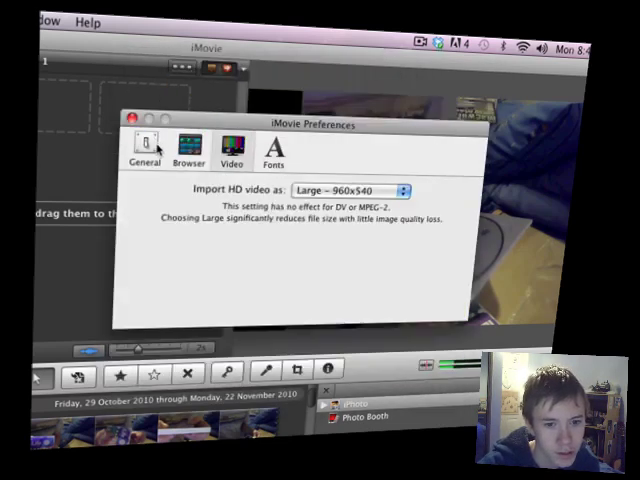
{"action": "left_click", "coordinate": [152, 88]}
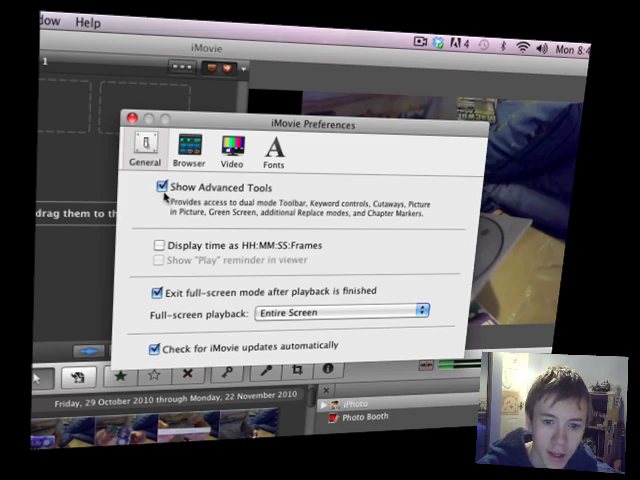
{"action": "left_click", "coordinate": [133, 118]}
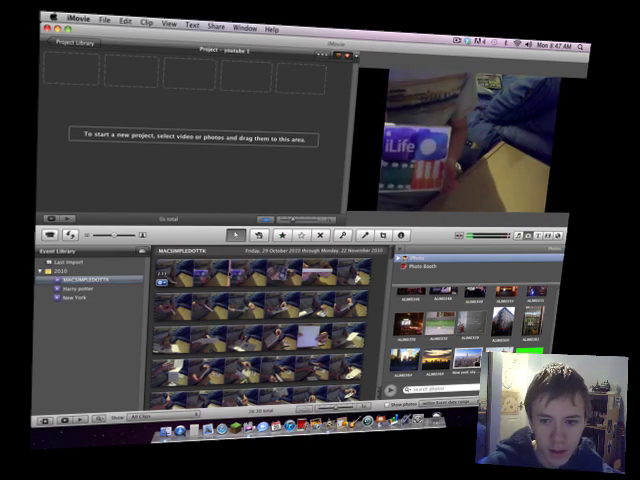
Step: Add a short range of the first unboxing clip to 'youtube 1' and play it
{"action": "left_click_drag", "start_coordinate": [231, 270], "coordinate": [272, 272]}
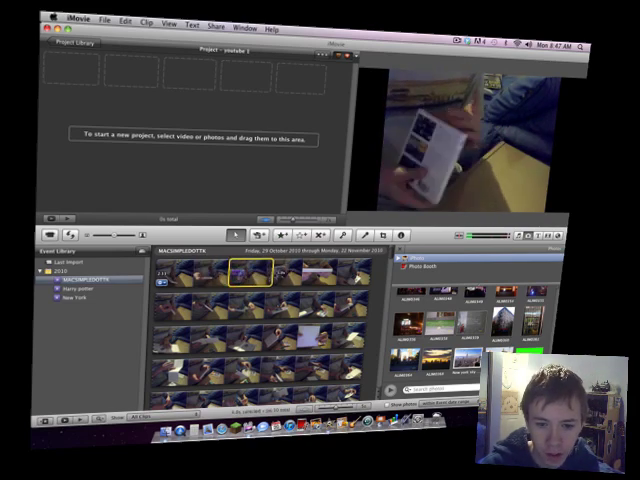
{"action": "mouse_move", "coordinate": [255, 272]}
{"action": "left_mouse_down"}
{"action": "mouse_move", "coordinate": [159, 113]}
{"action": "mouse_move", "coordinate": [89, 79]}
{"action": "left_mouse_up"}
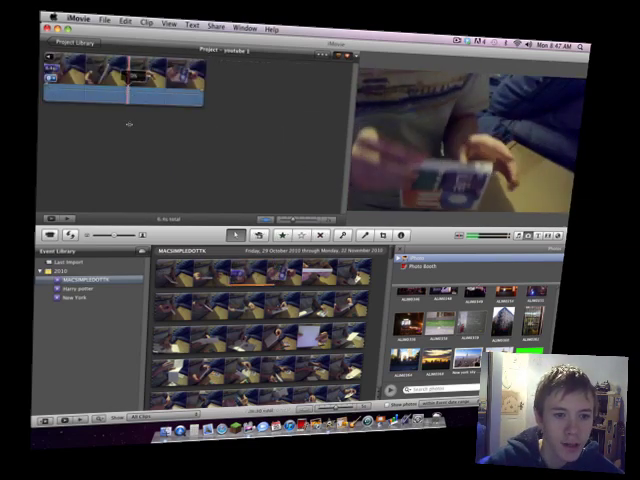
{"action": "key", "text": "space"}
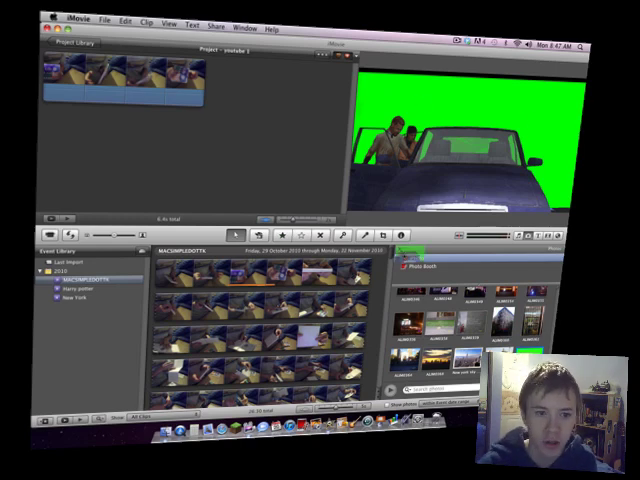
Step: Overlay the green car photo on the unboxing clip as Green Screen, shift it earlier, and preview
{"action": "left_click_drag", "start_coordinate": [410, 252], "coordinate": [100, 47]}
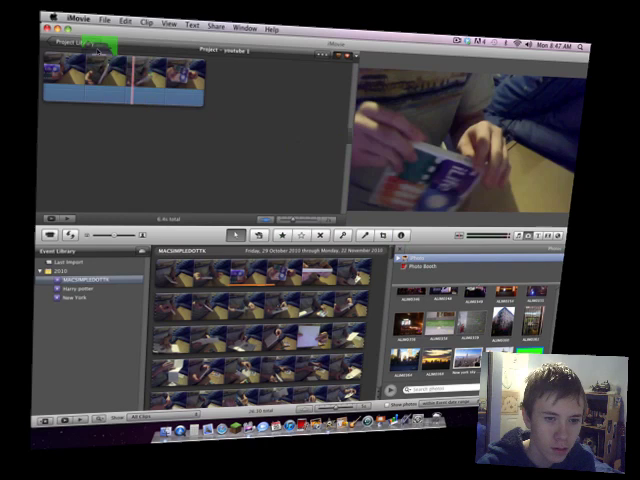
{"action": "left_click_drag", "start_coordinate": [100, 47], "coordinate": [62, 42]}
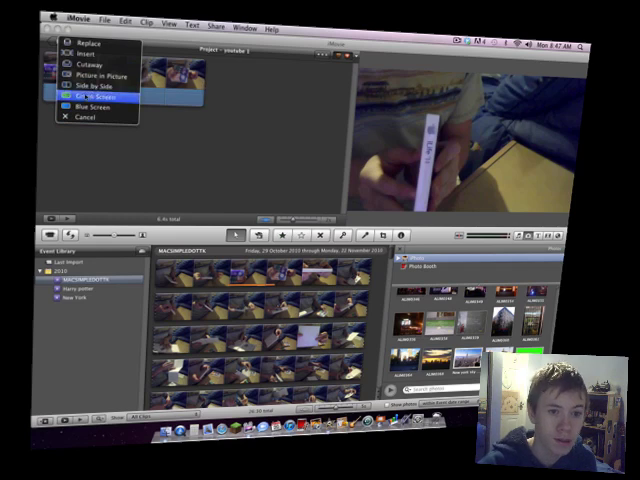
{"action": "left_click", "coordinate": [77, 96]}
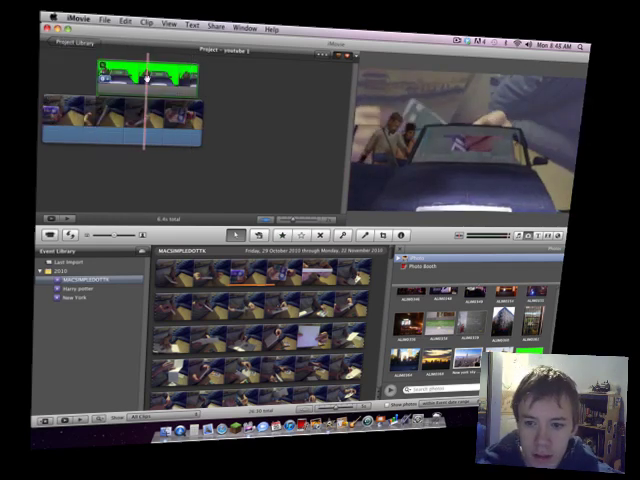
{"action": "left_click_drag", "start_coordinate": [112, 77], "coordinate": [90, 77]}
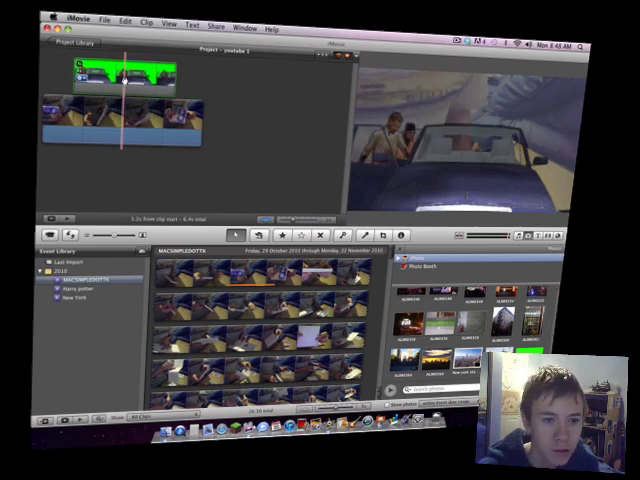
{"action": "key", "text": "backslash"}
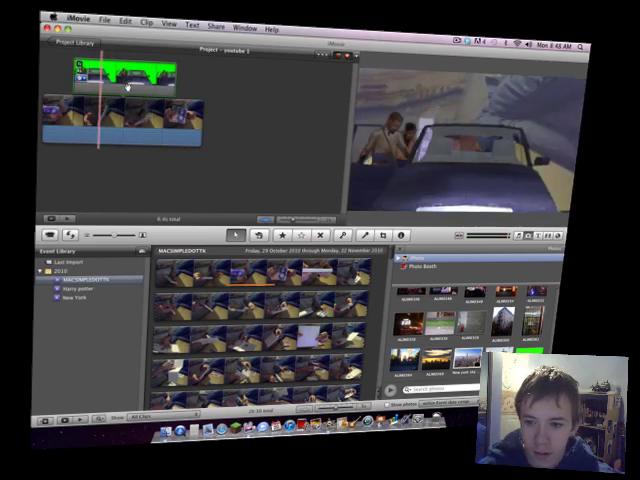
{"action": "right_click", "coordinate": [124, 75]}
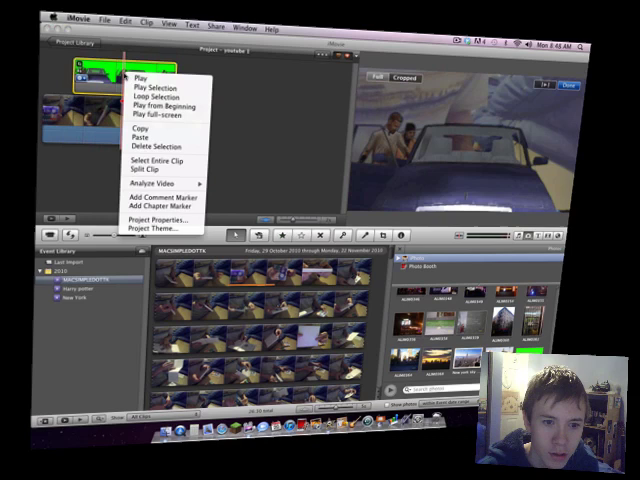
{"action": "left_click", "coordinate": [271, 131]}
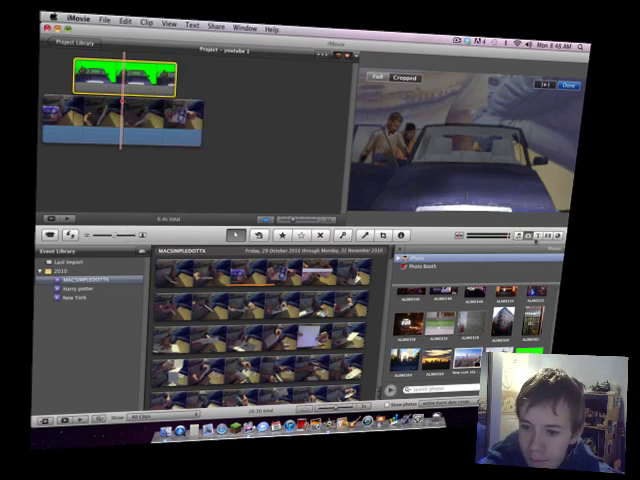
Step: Add a transition at the start of the unboxing clip and preview from the beginning
{"action": "key", "text": "super+4"}
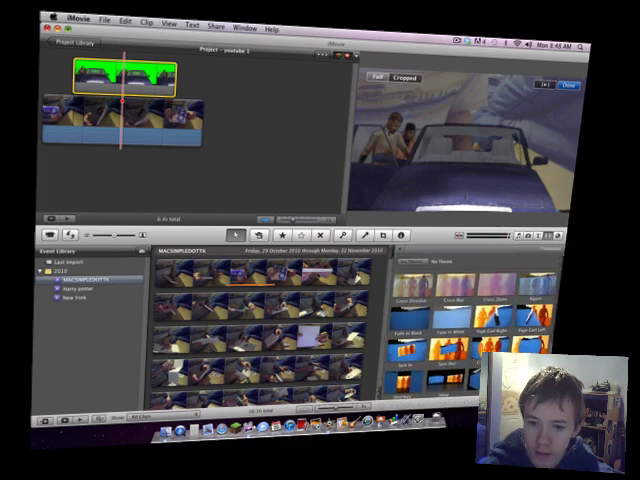
{"action": "mouse_move", "coordinate": [170, 160]}
{"action": "left_mouse_down"}
{"action": "mouse_move", "coordinate": [204, 148]}
{"action": "mouse_move", "coordinate": [200, 144]}
{"action": "left_mouse_up"}
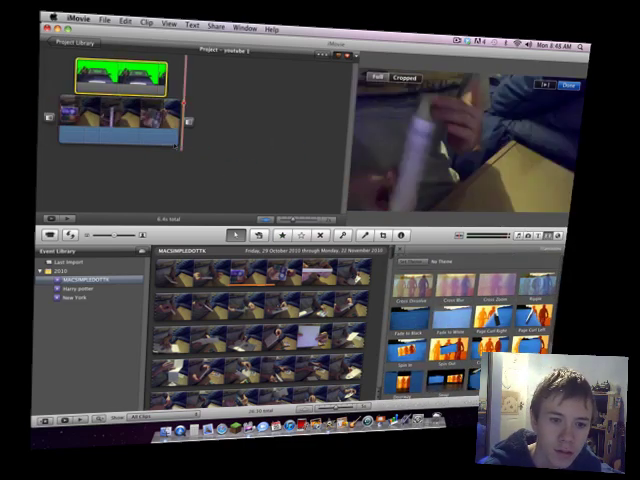
{"action": "left_click", "coordinate": [42, 100]}
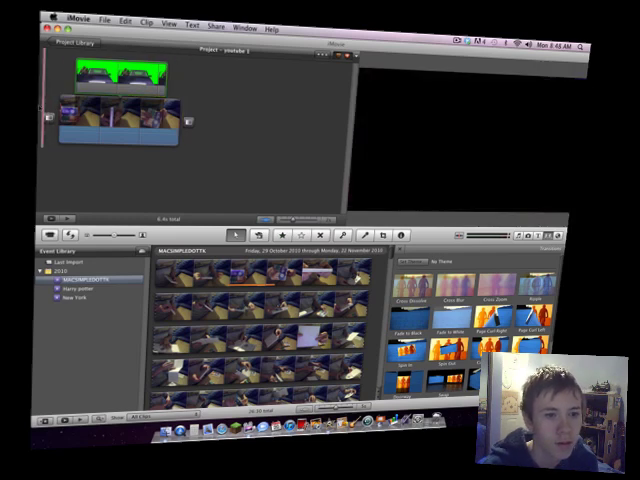
{"action": "key", "text": "space"}
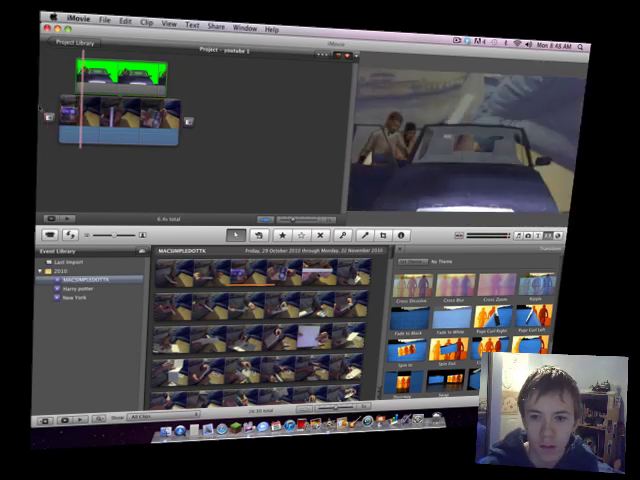